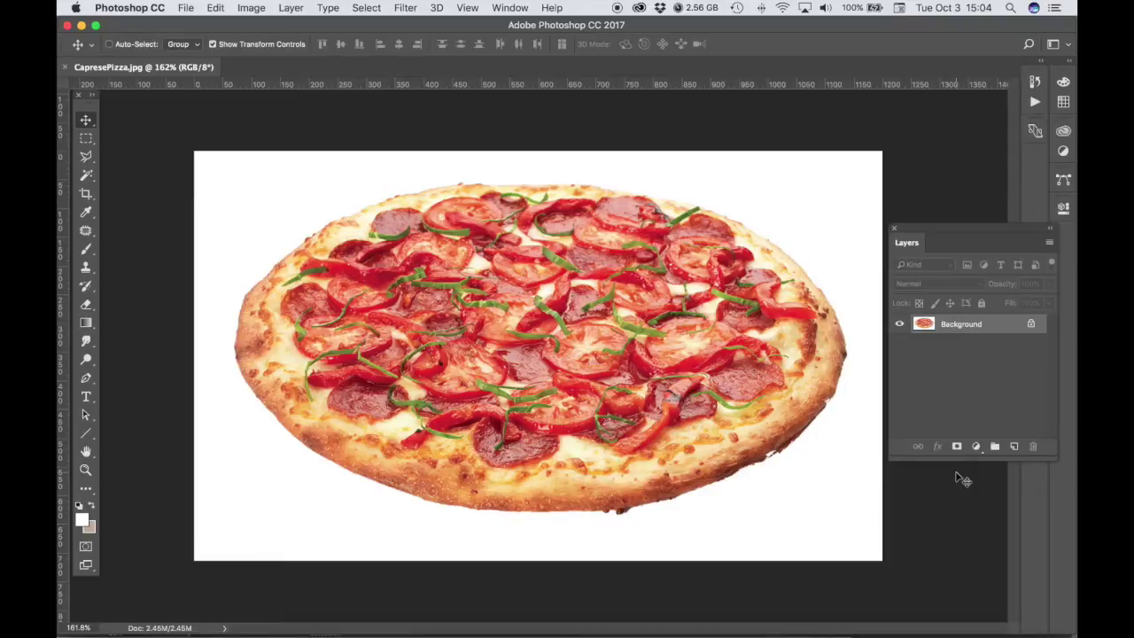
# Convert the pizza to Grayscale, discarding its colour, and duplicate the Background layer.
pyautogui.click(252, 8)
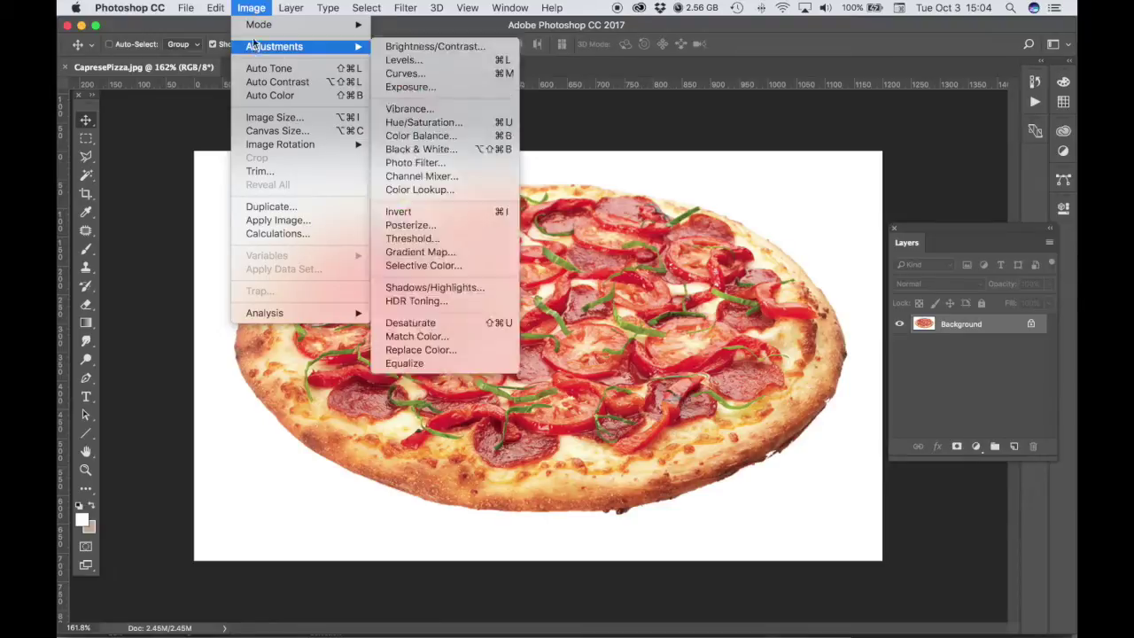
pyautogui.moveTo(257, 24)
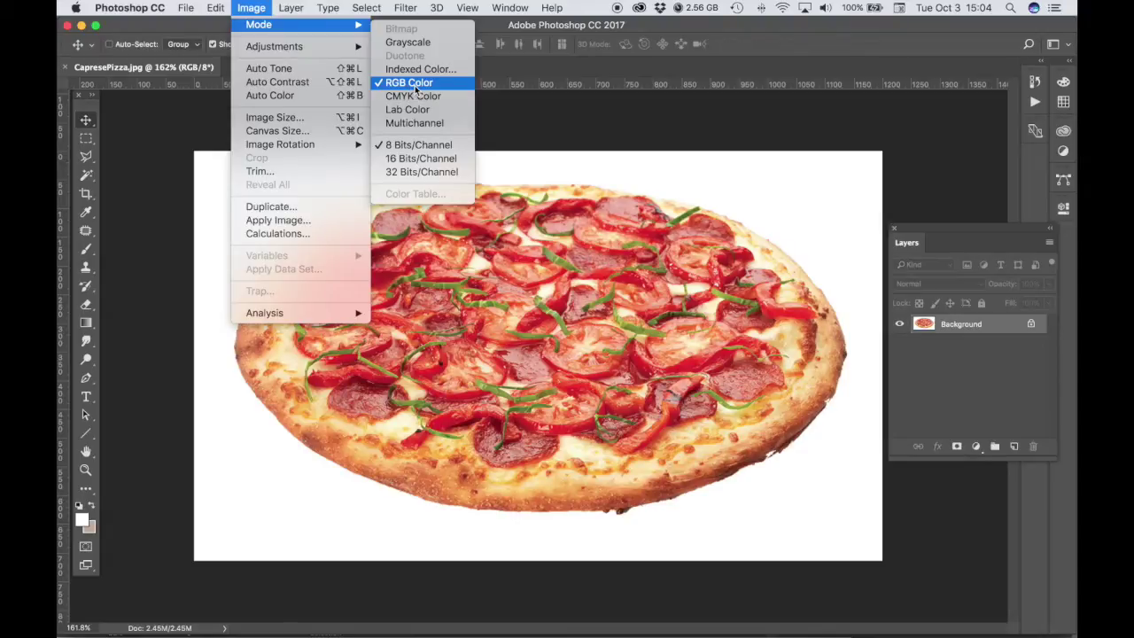
pyautogui.click(413, 44)
pyautogui.click(683, 254)
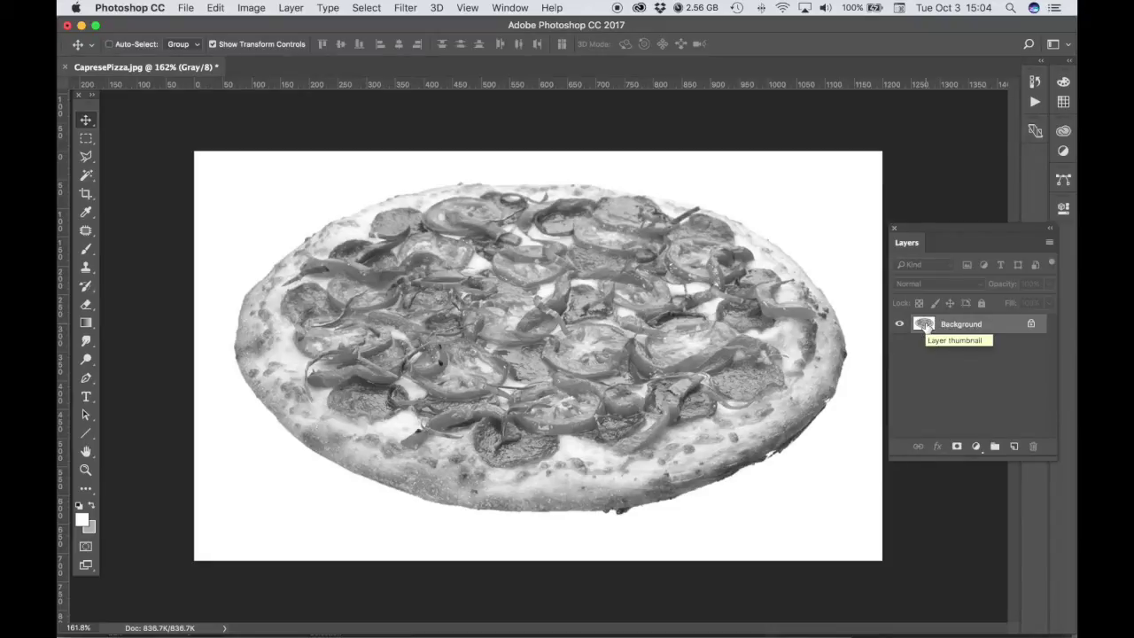
pyautogui.moveTo(927, 326); pyautogui.dragTo(1014, 445)
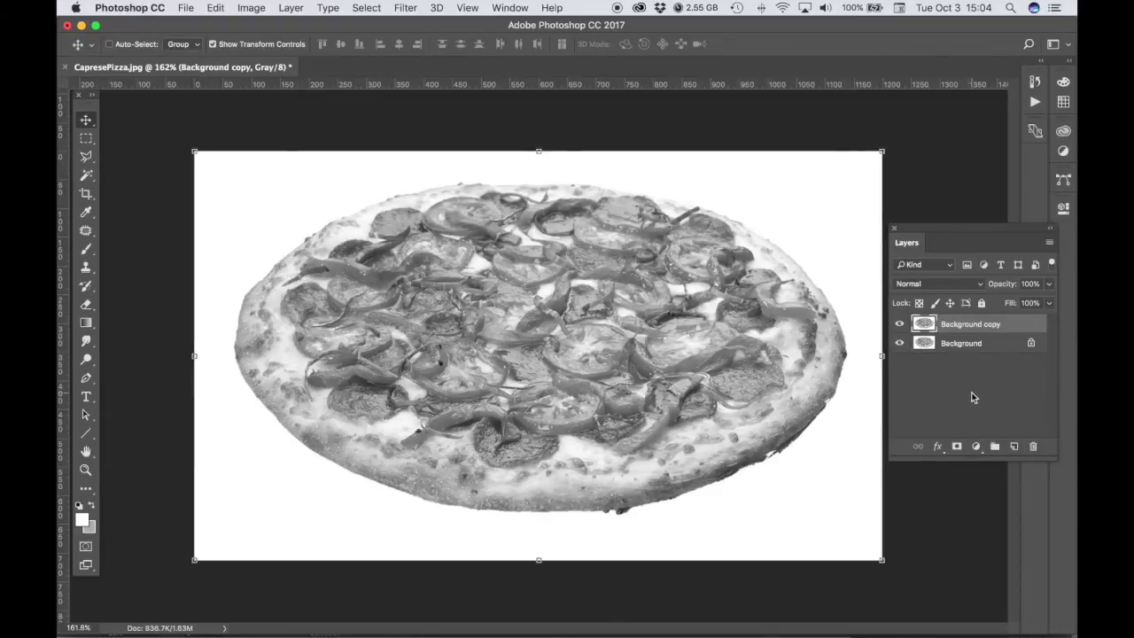
pyautogui.click(962, 284)
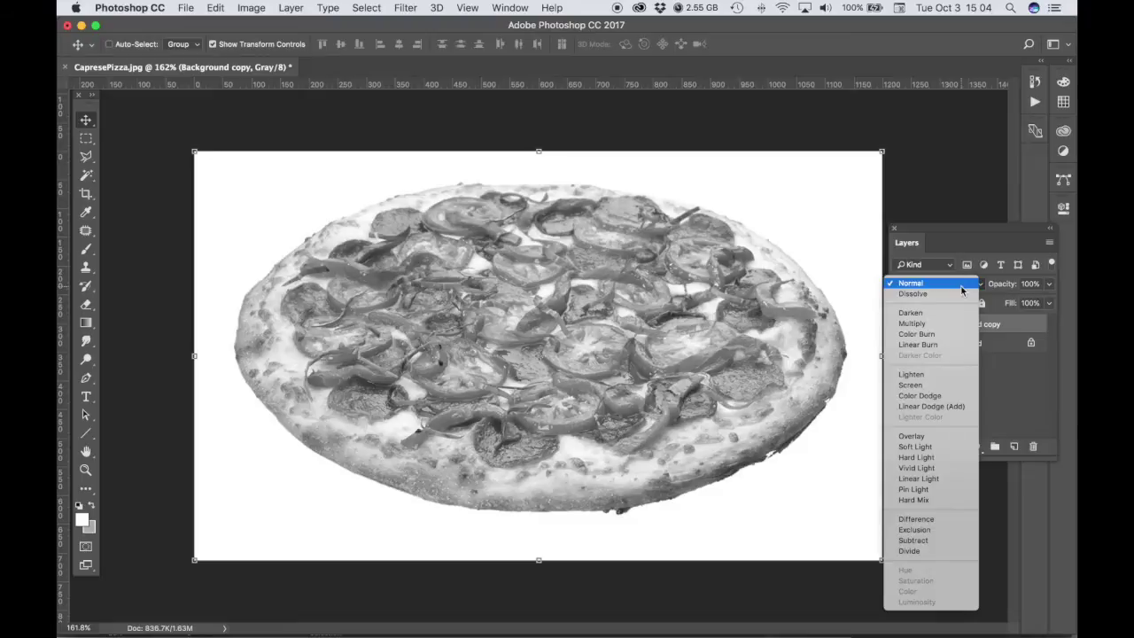
pyautogui.click(927, 325)
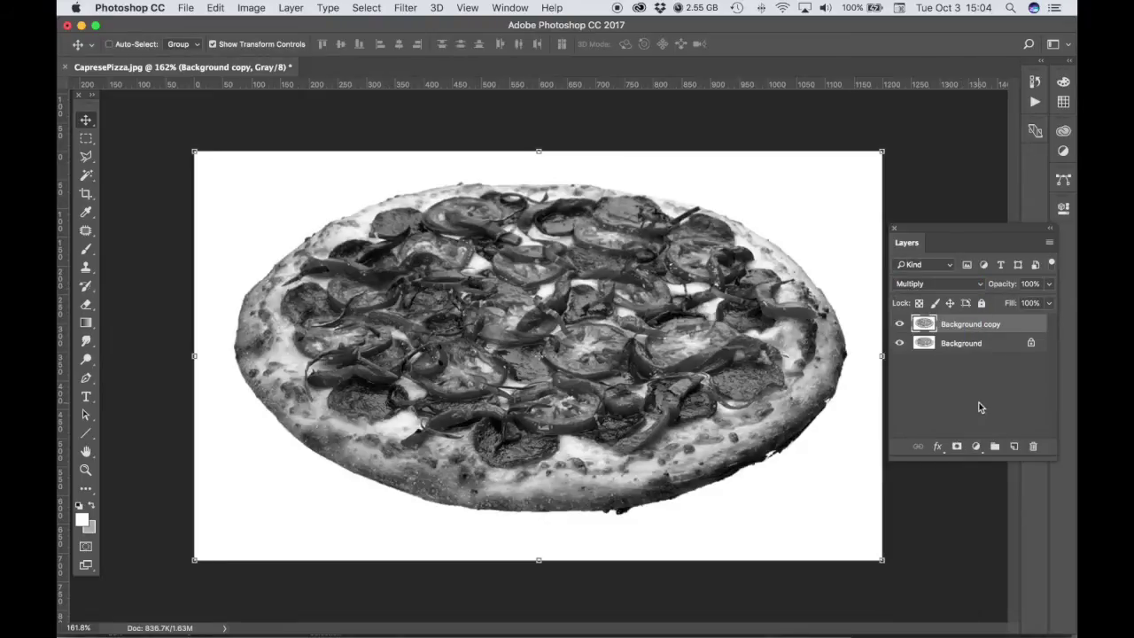
pyautogui.click(1050, 284)
pyautogui.moveTo(1050, 304); pyautogui.dragTo(1018, 302)
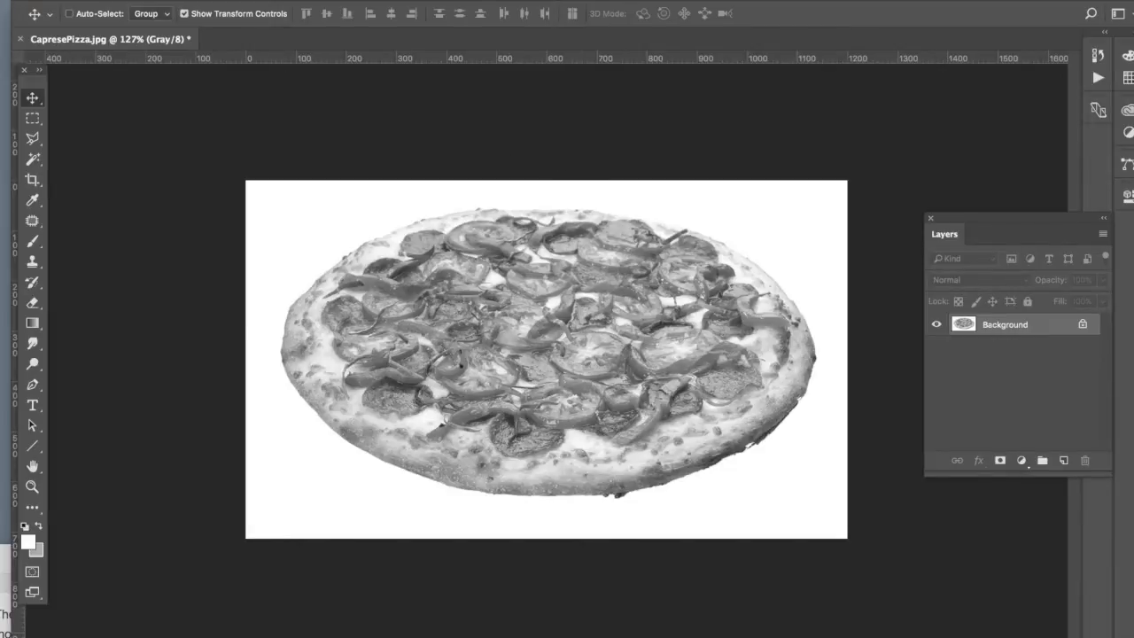
pyautogui.click(212, 0)
# Open Duotone Options and leave the Type on Monotone with a single Black ink after trying Duotone.
pyautogui.moveTo(239, 1)
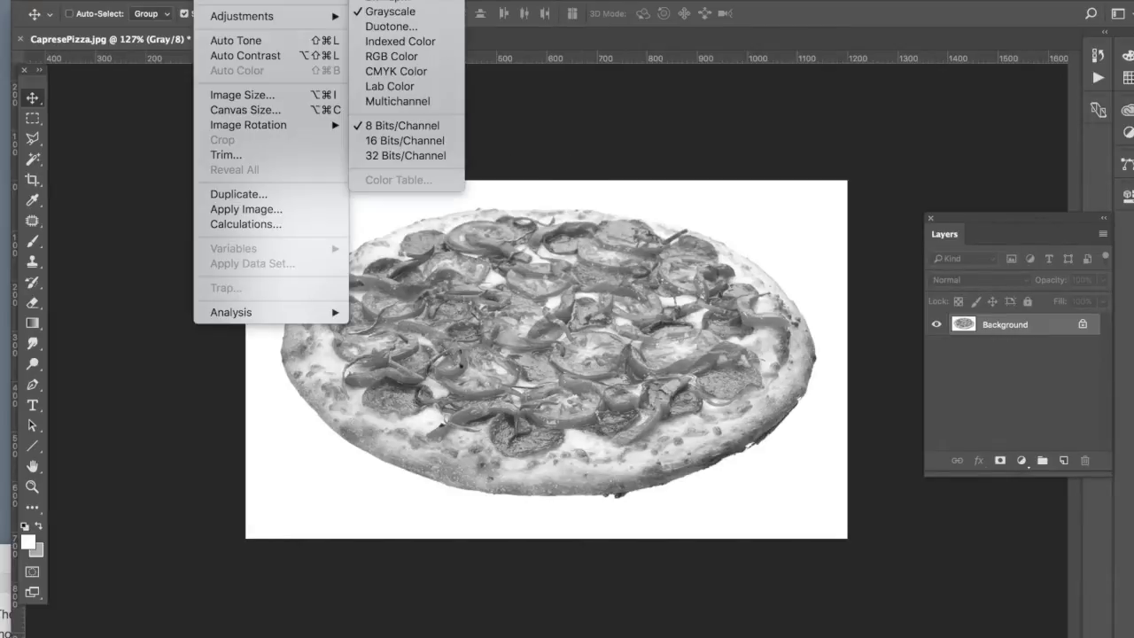
pyautogui.click(387, 26)
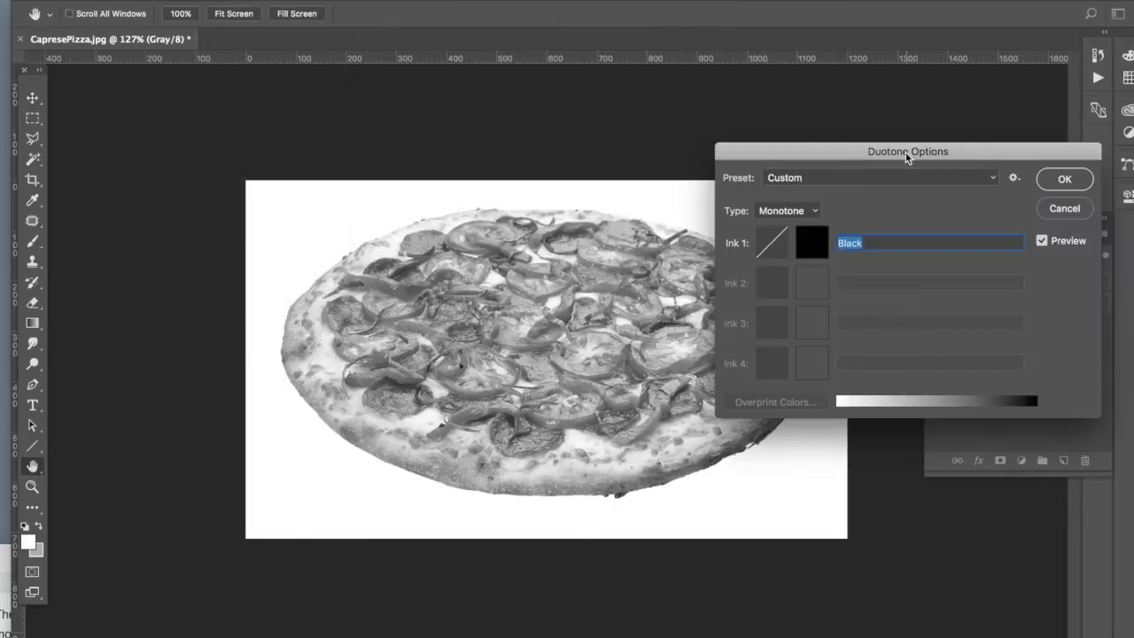
pyautogui.moveTo(906, 157); pyautogui.dragTo(884, 75)
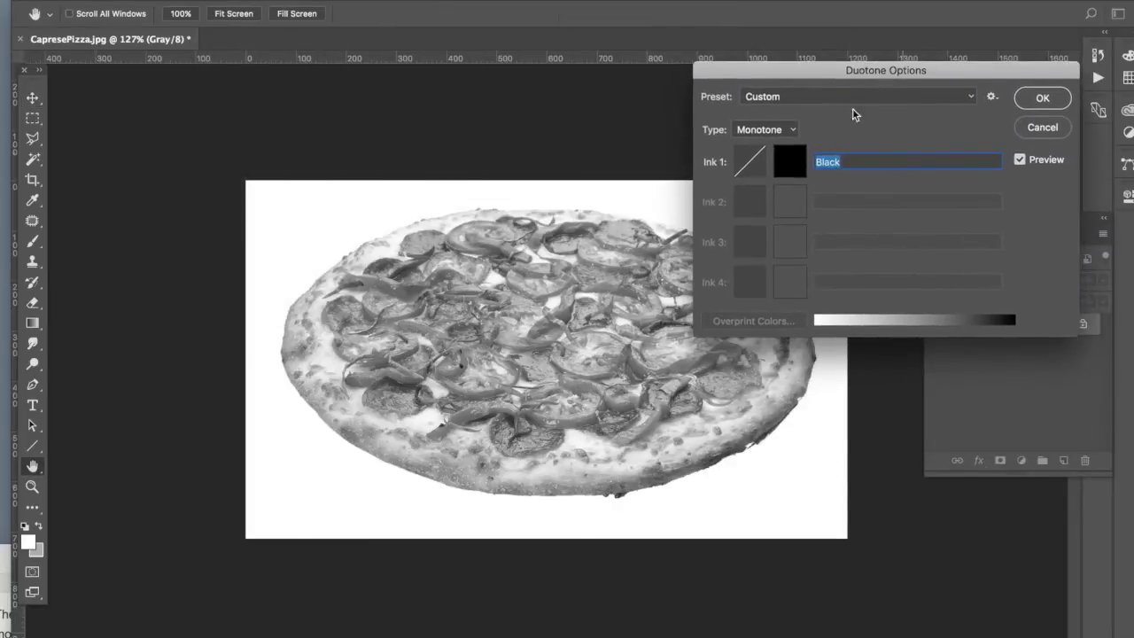
pyautogui.click(756, 130)
pyautogui.click(755, 142)
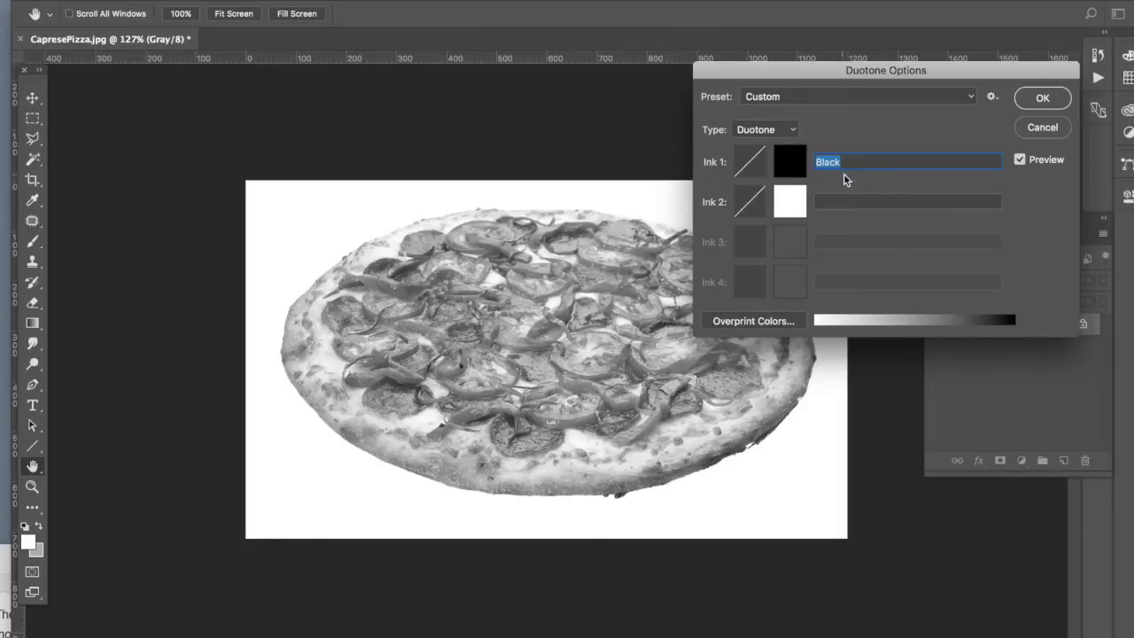
pyautogui.click(769, 131)
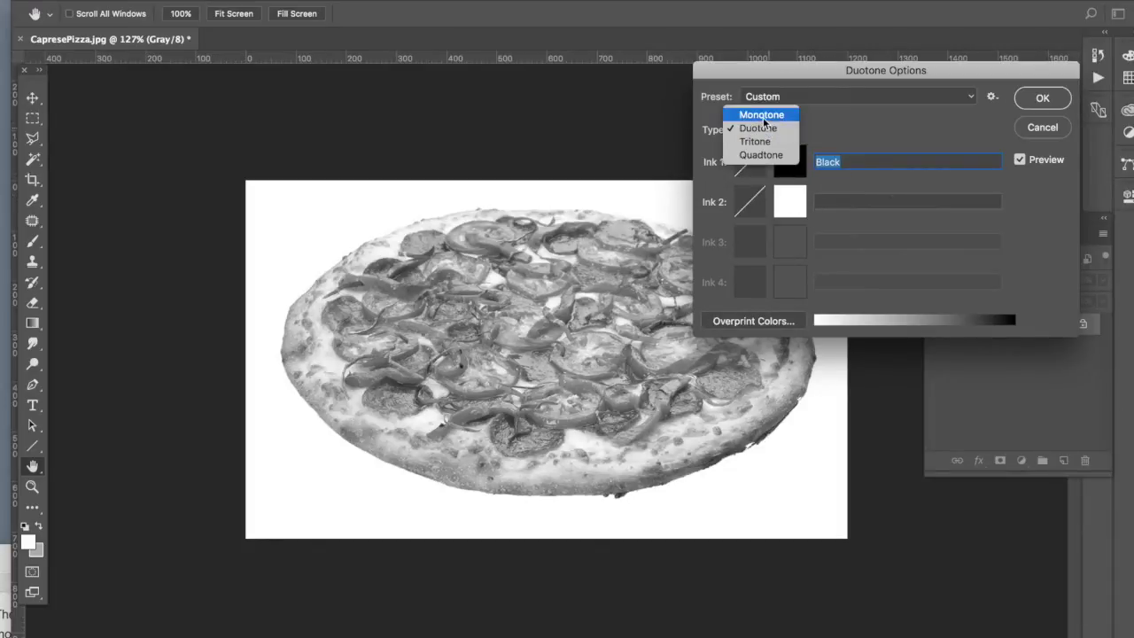
pyautogui.click(763, 115)
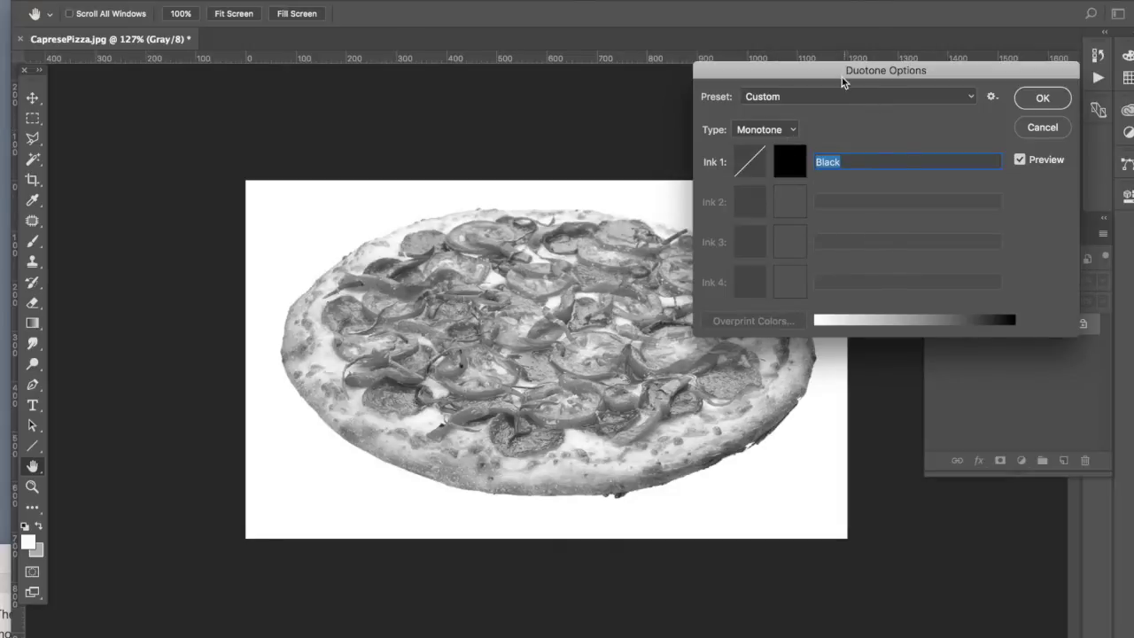
pyautogui.moveTo(842, 77); pyautogui.dragTo(849, 40)
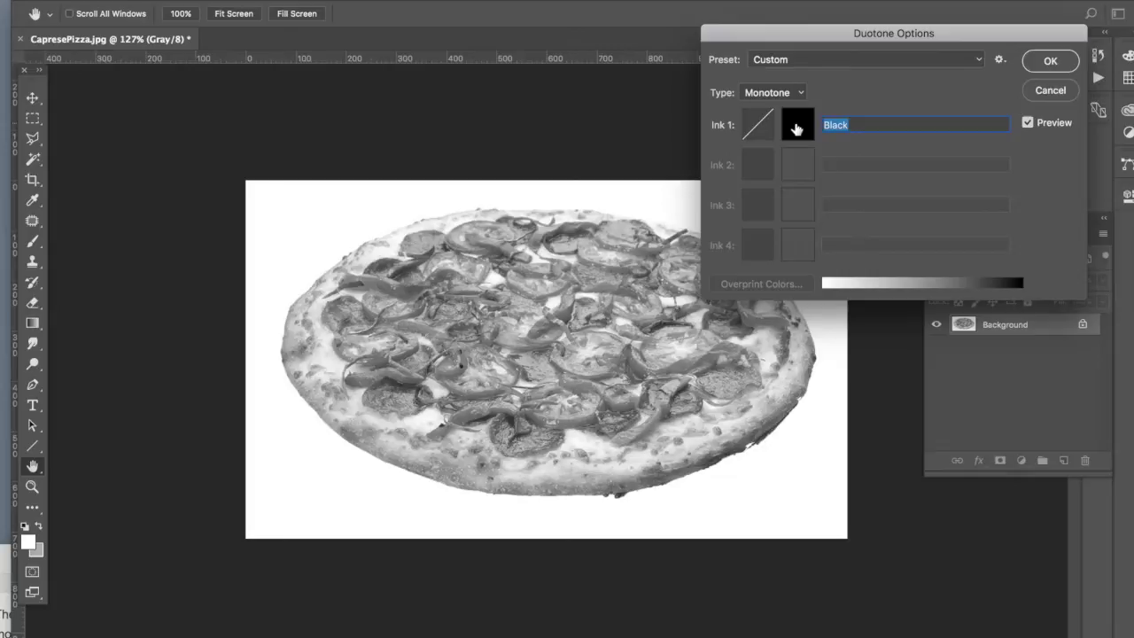
# Set Ink 1 to bright red fc0505 after previewing blue and other hues.
pyautogui.click(797, 129)
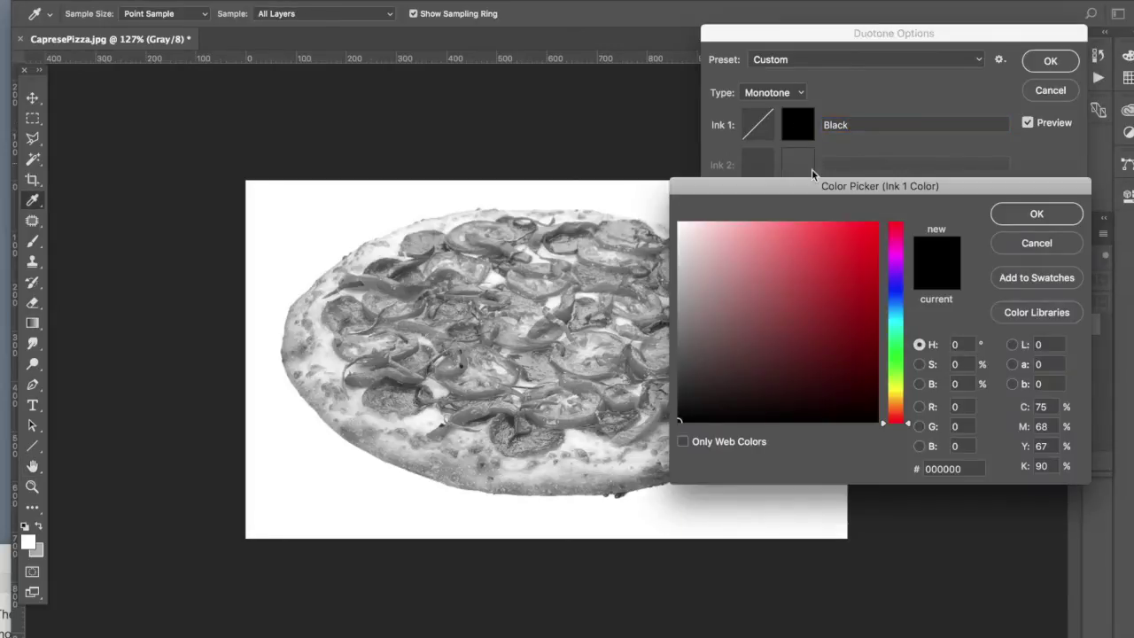
pyautogui.moveTo(813, 182); pyautogui.dragTo(808, 105)
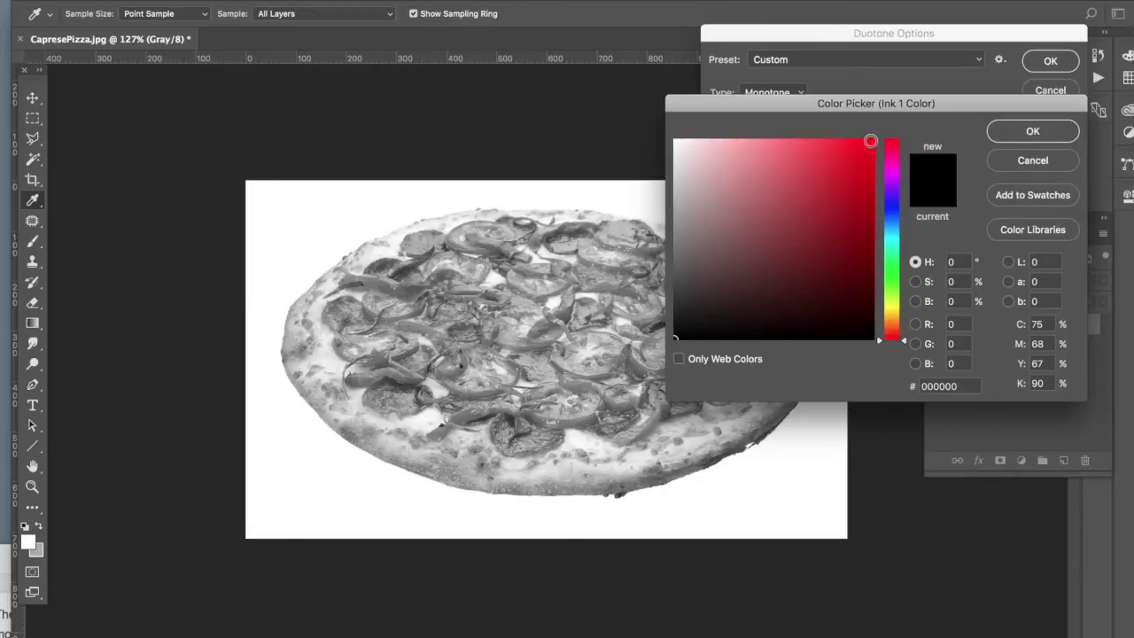
pyautogui.click(870, 142)
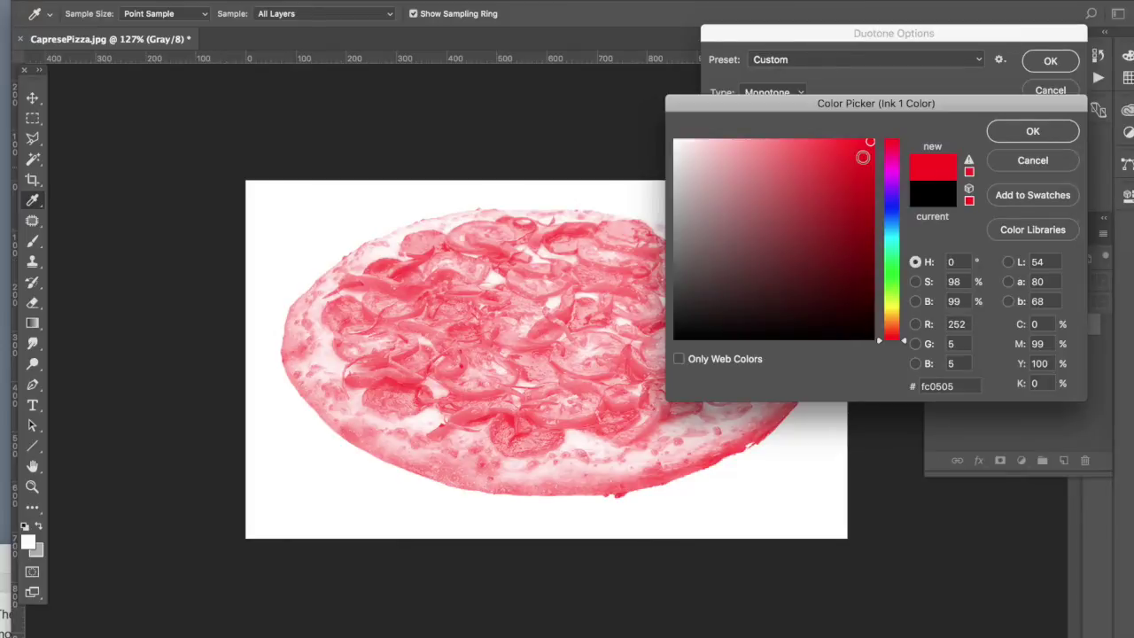
pyautogui.click(891, 206)
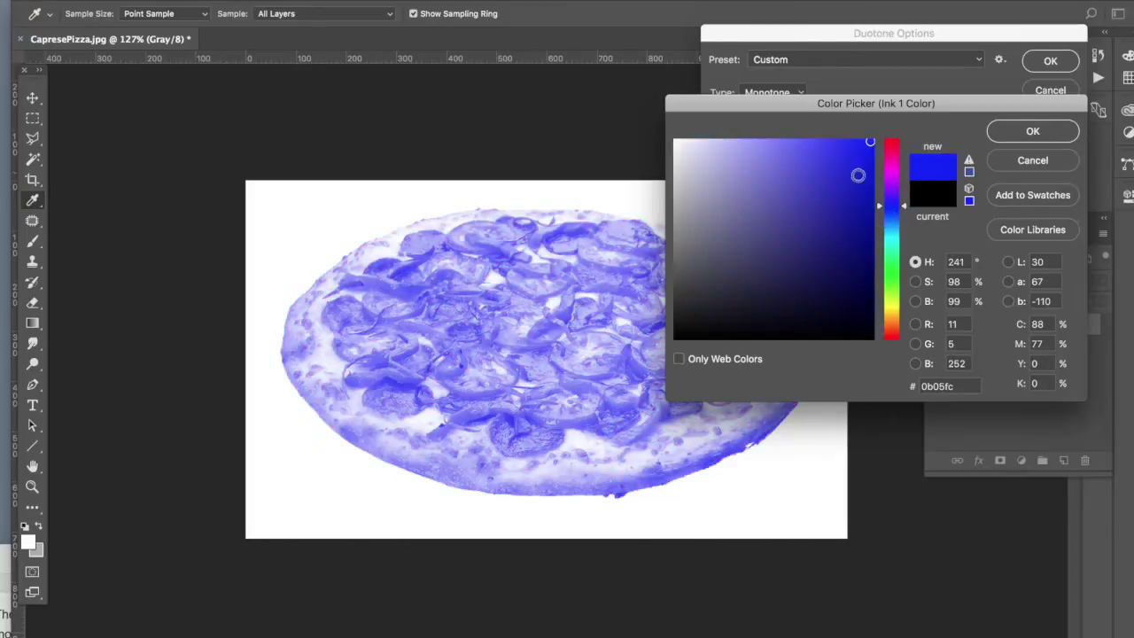
pyautogui.moveTo(902, 254)
pyautogui.mouseDown()
pyautogui.moveTo(908, 275)
pyautogui.moveTo(905, 143)
pyautogui.mouseUp()
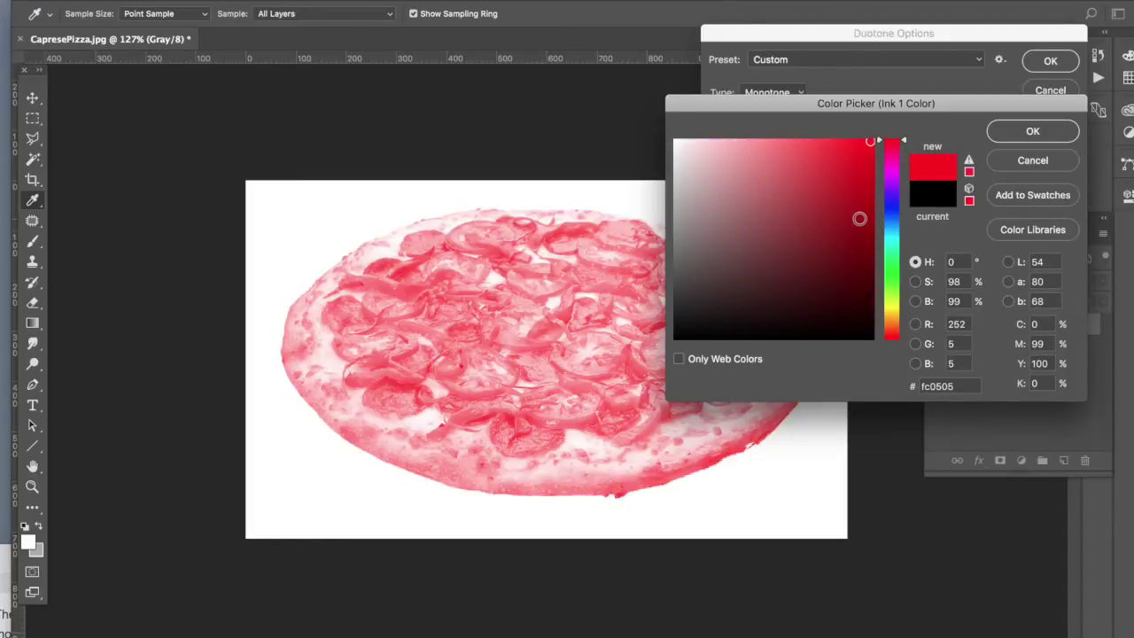
pyautogui.click(1030, 132)
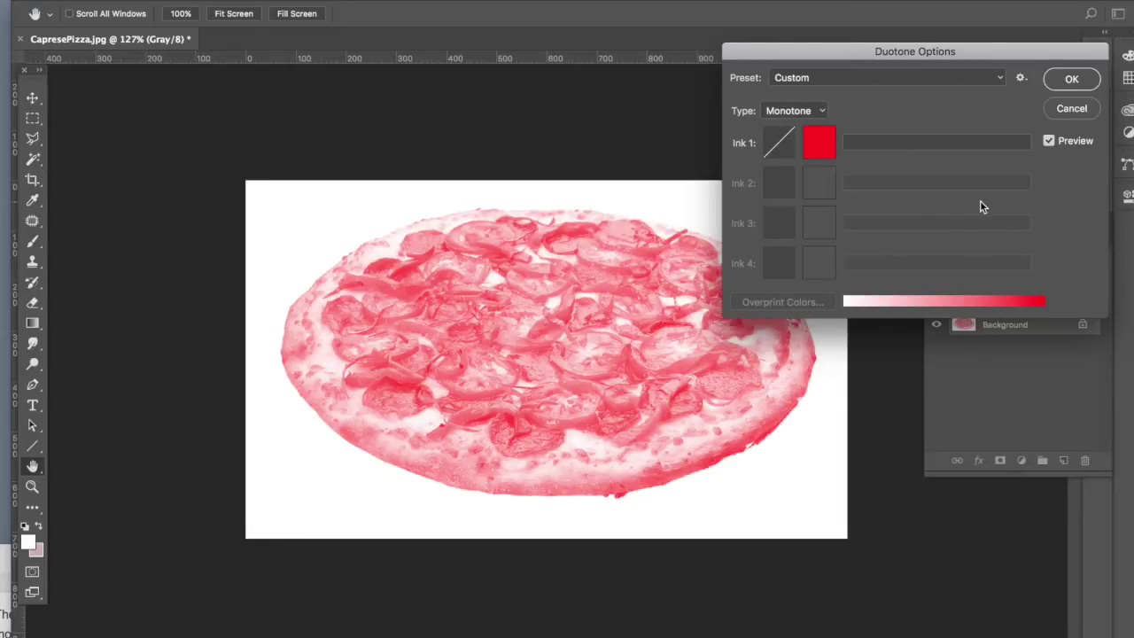
# Preview soft pink and vivid violet for the ink, then cancel to keep red.
pyautogui.click(819, 141)
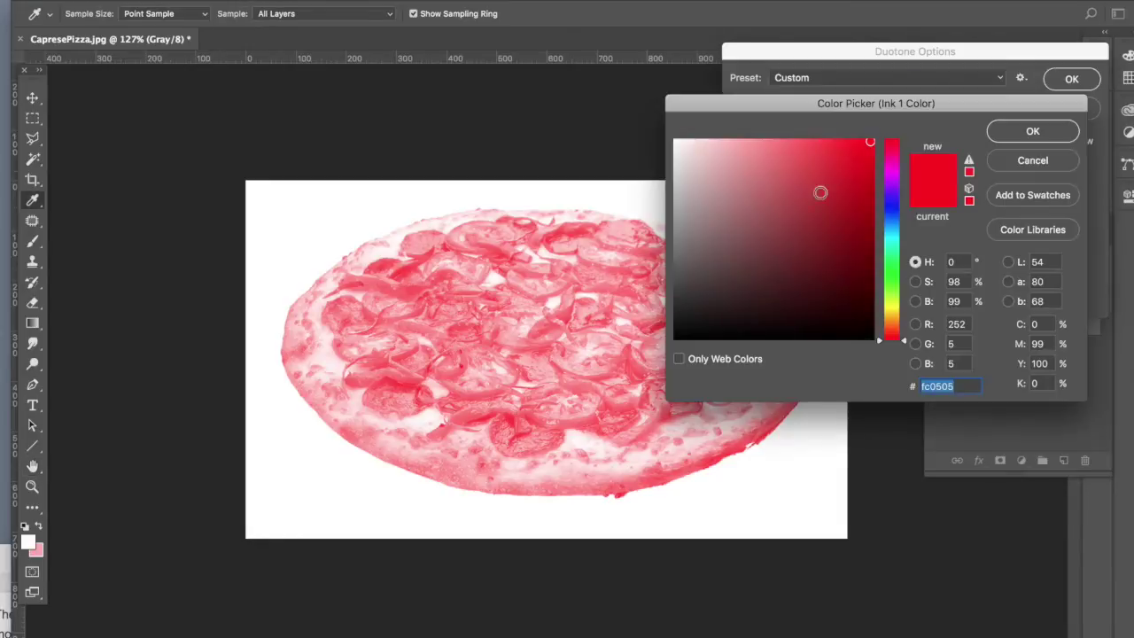
pyautogui.moveTo(865, 145); pyautogui.dragTo(796, 165)
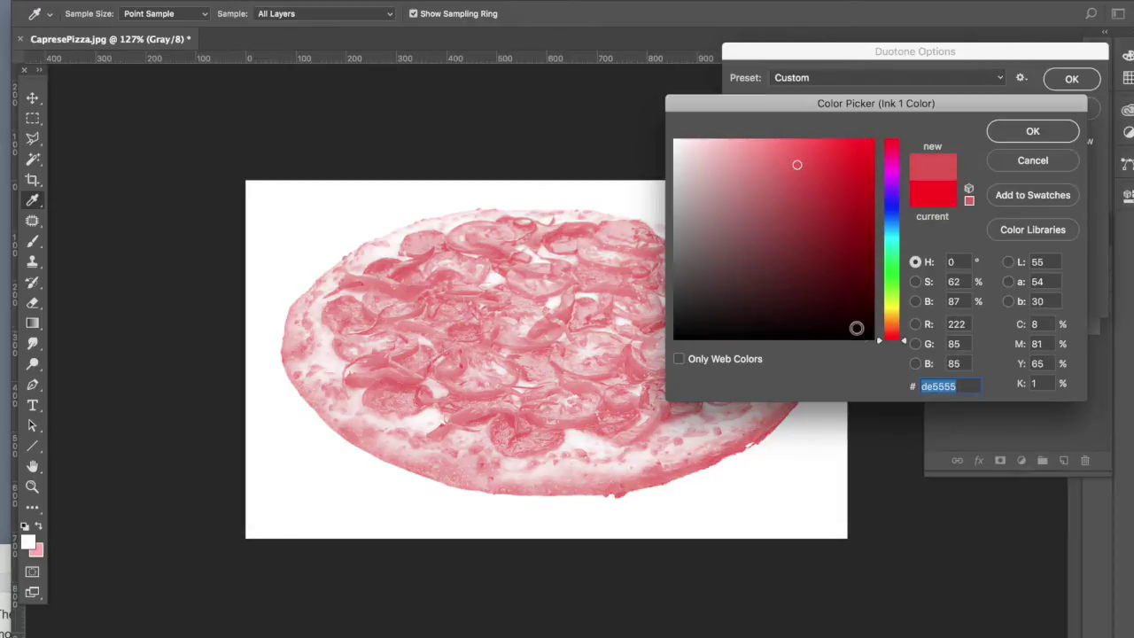
pyautogui.click(891, 192)
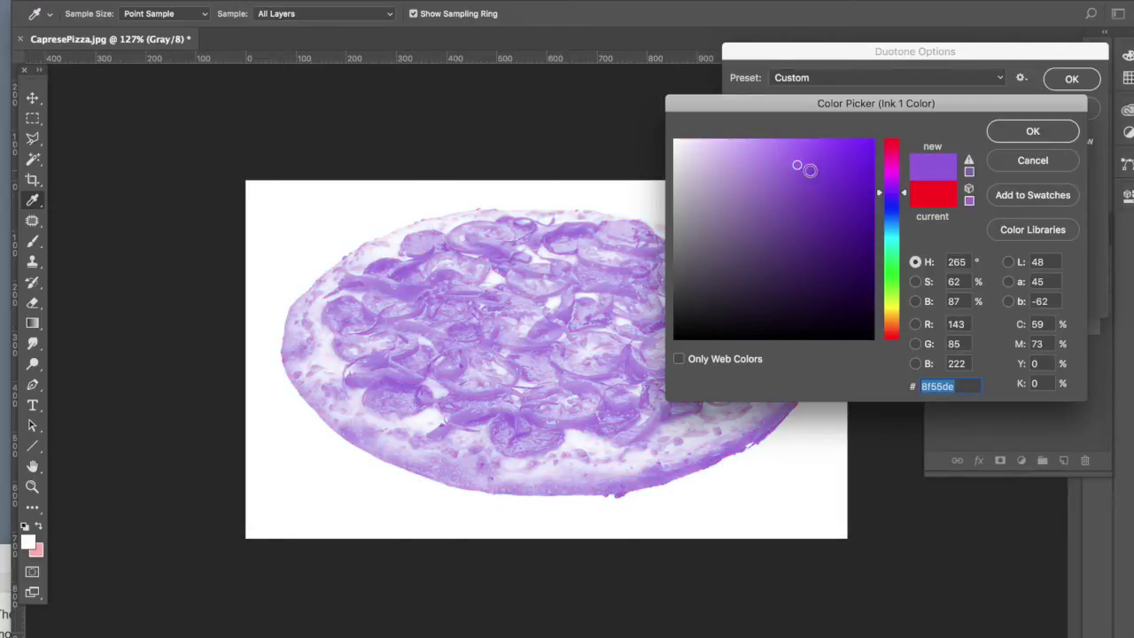
pyautogui.moveTo(809, 170)
pyautogui.mouseDown()
pyautogui.moveTo(863, 156)
pyautogui.moveTo(872, 141)
pyautogui.mouseUp()
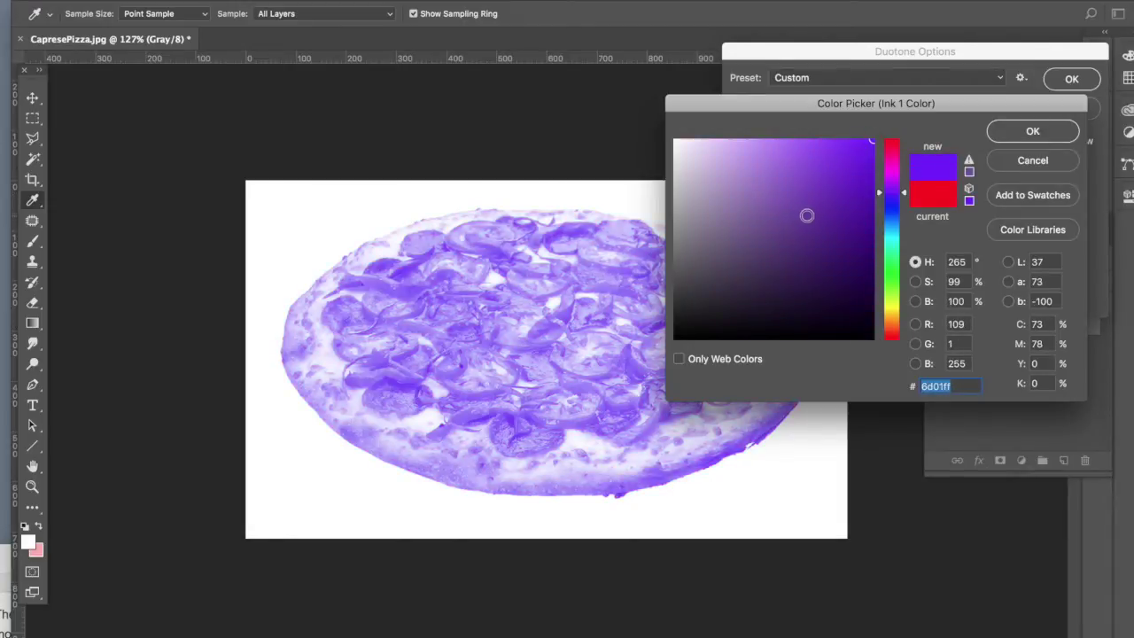
pyautogui.click(1033, 163)
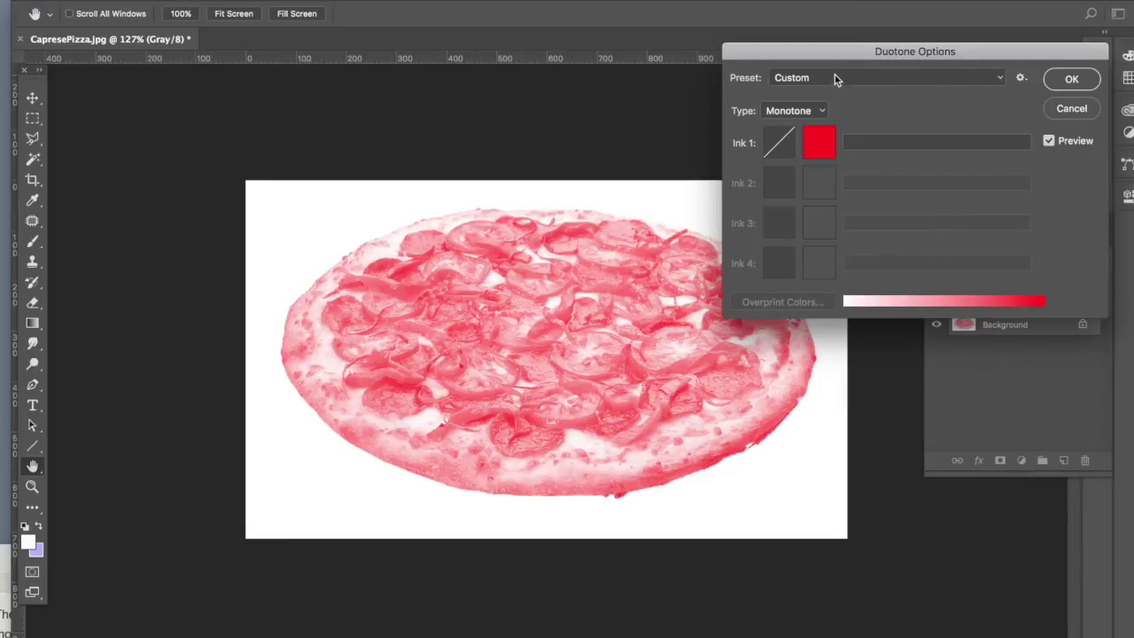
# Browse the duotone preset list without choosing a preset.
pyautogui.click(801, 78)
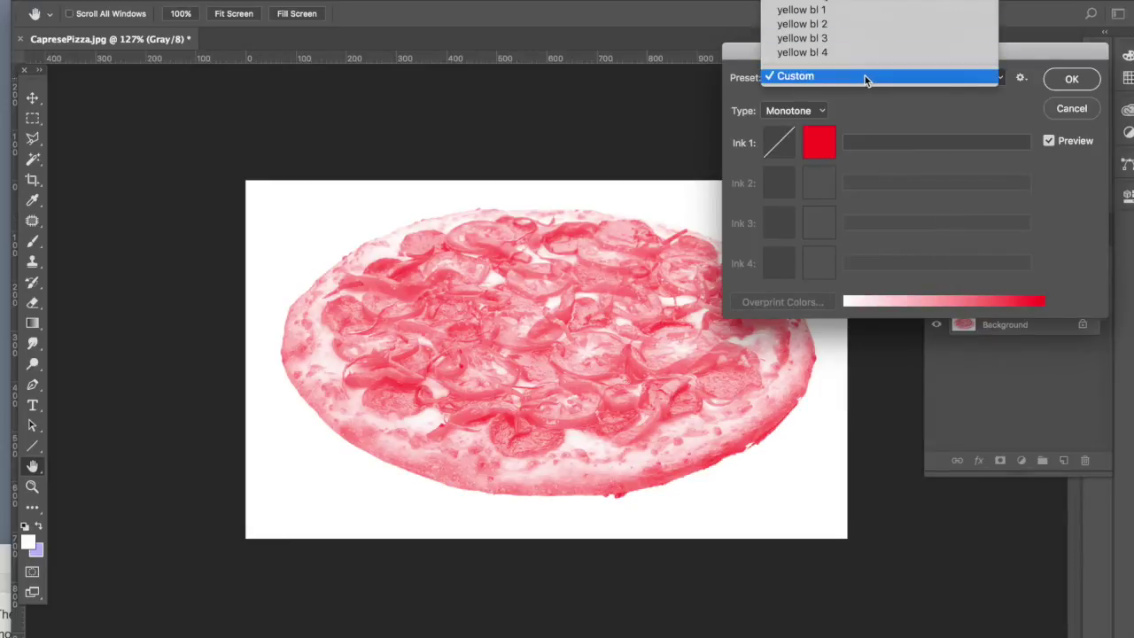
pyautogui.scroll(10, 867, 53)
pyautogui.scroll(10, 867, 57)
pyautogui.scroll(-5, 868, 60)
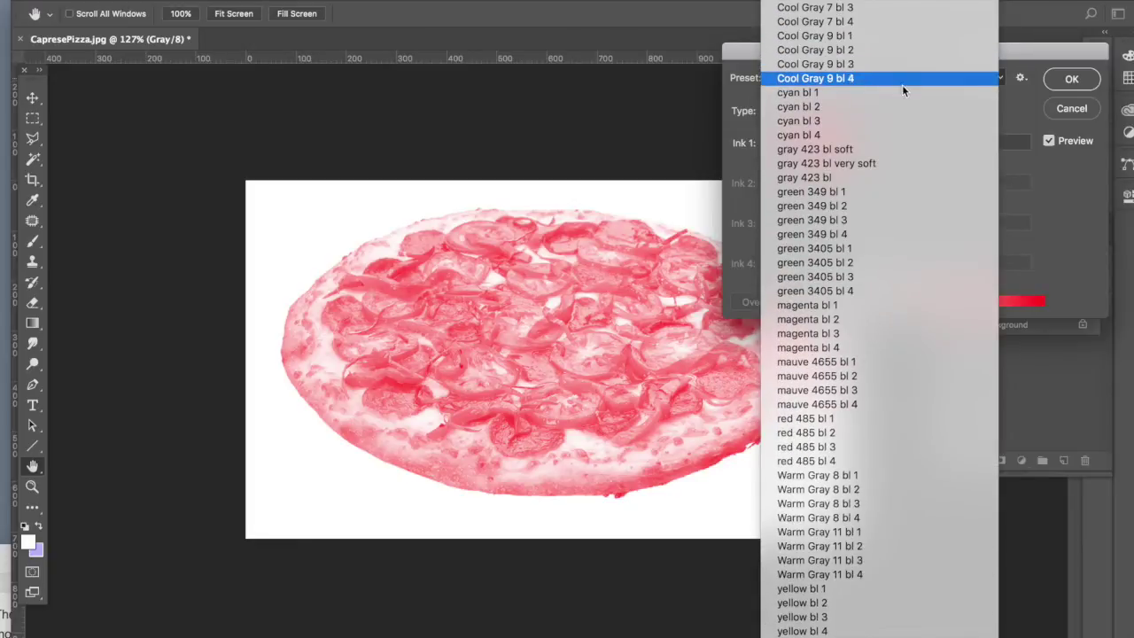
pyautogui.click(1012, 76)
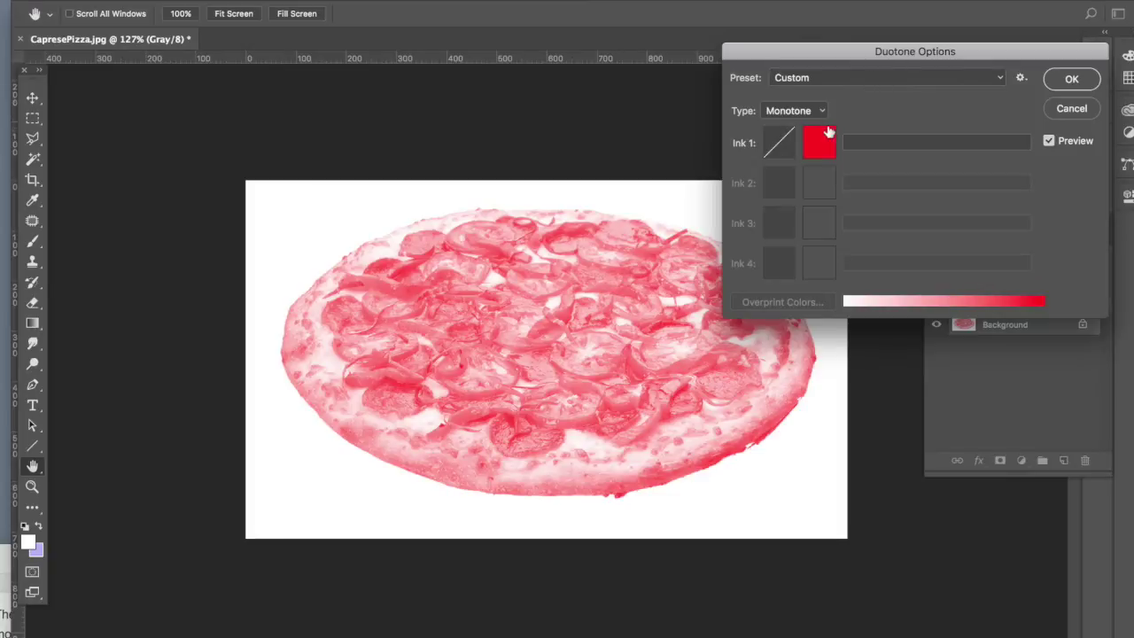
# Apply the brown 464 bl 4 preset, then Option-reset to a plain black monotone.
pyautogui.click(825, 77)
pyautogui.scroll(10, 824, 77)
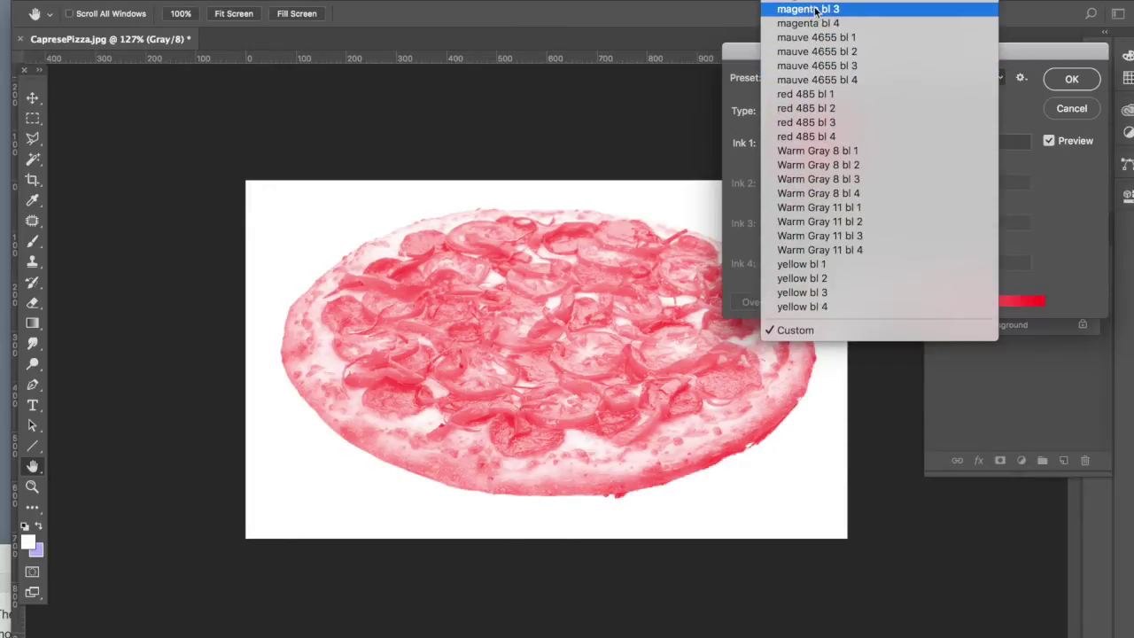
pyautogui.scroll(10, 826, 110)
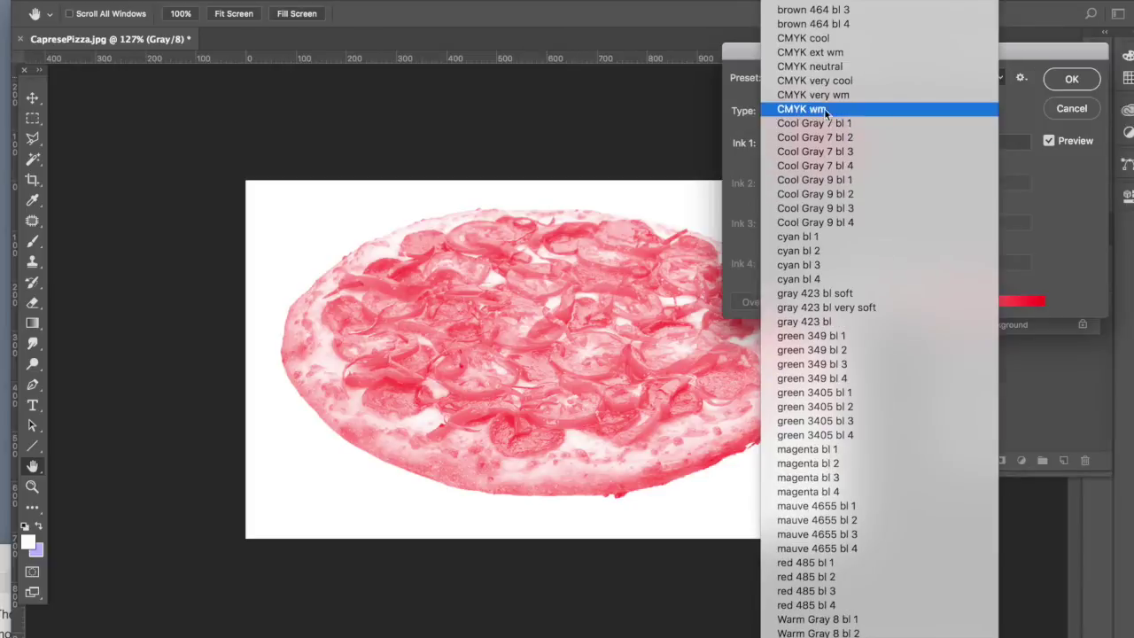
pyautogui.click(821, 24)
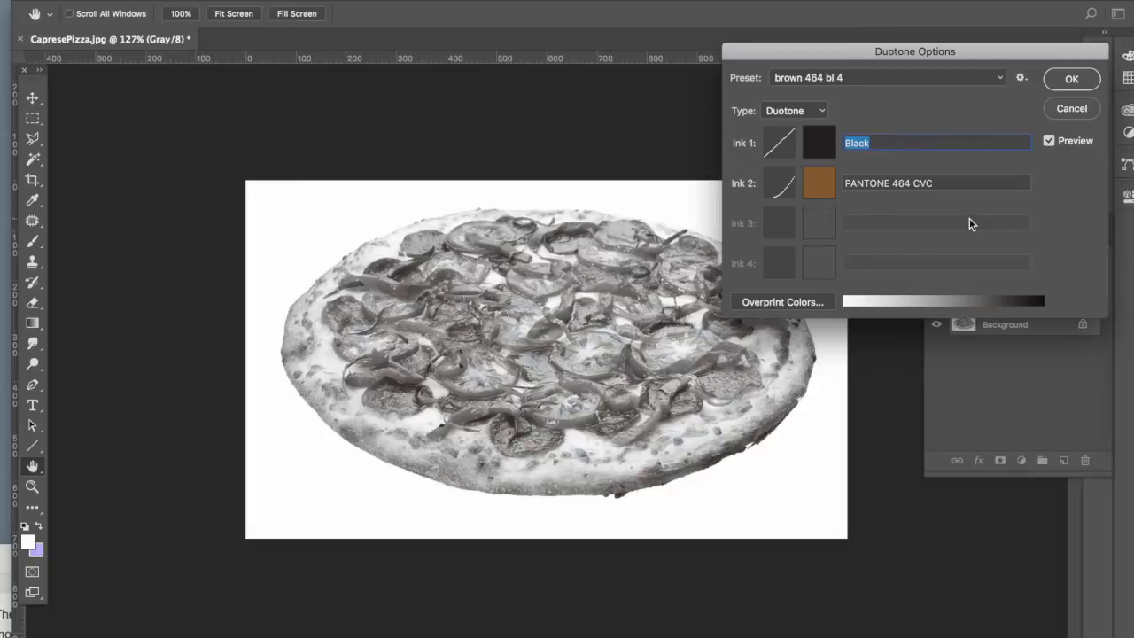
pyautogui.press('alt')
pyautogui.click(1070, 114)
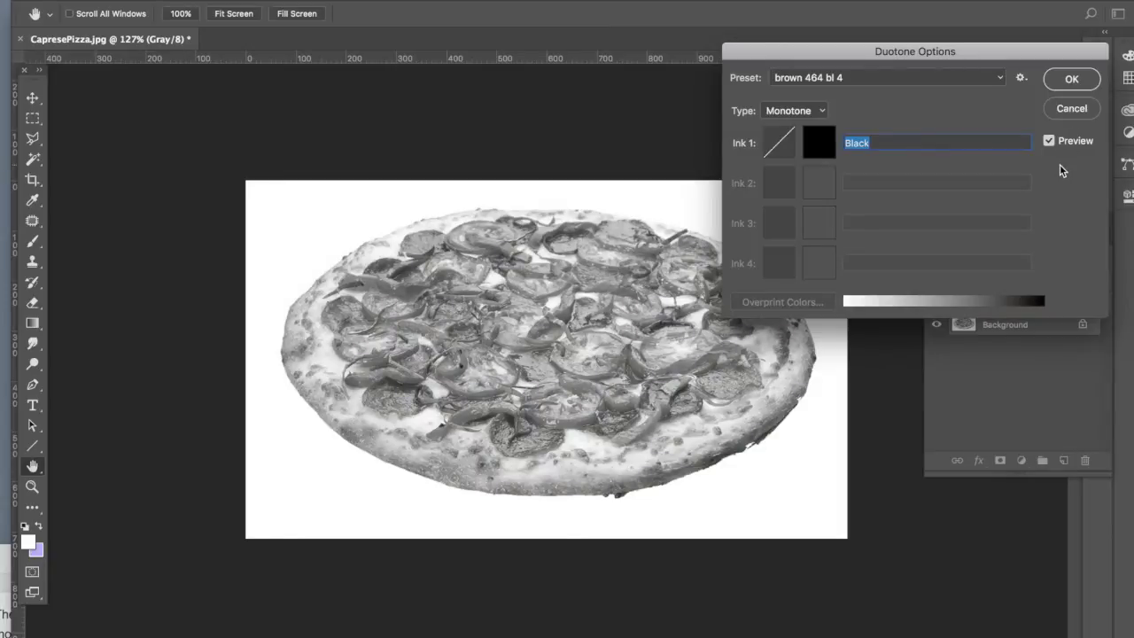
# Set Ink 1 to a saturated red, name it 'Red', and commit the monotone.
pyautogui.click(819, 149)
pyautogui.click(871, 143)
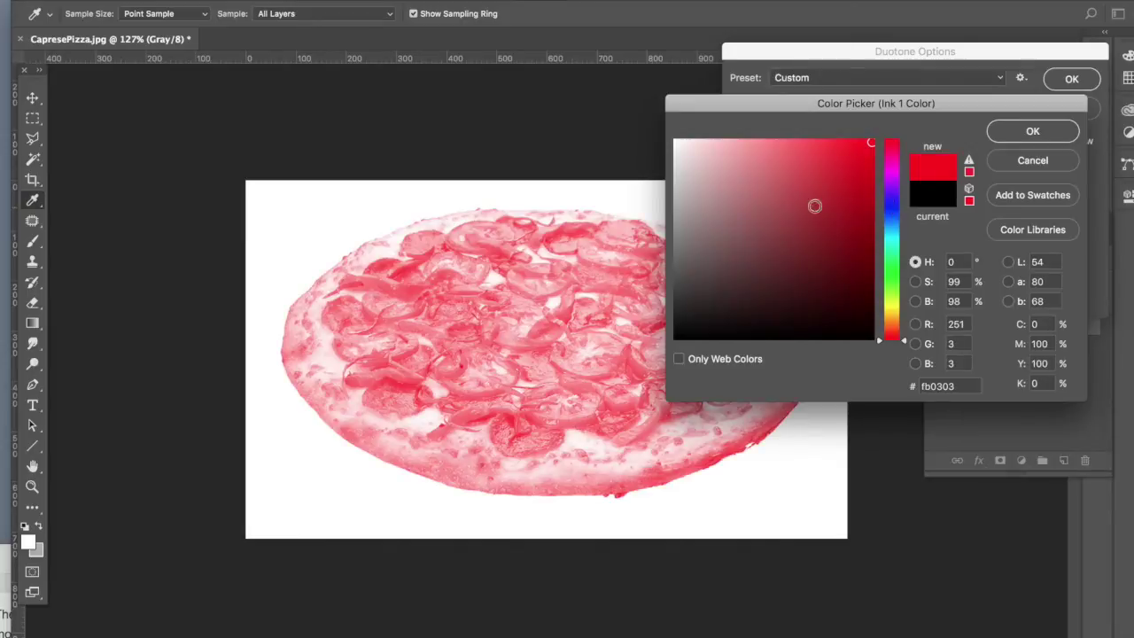
pyautogui.click(1011, 135)
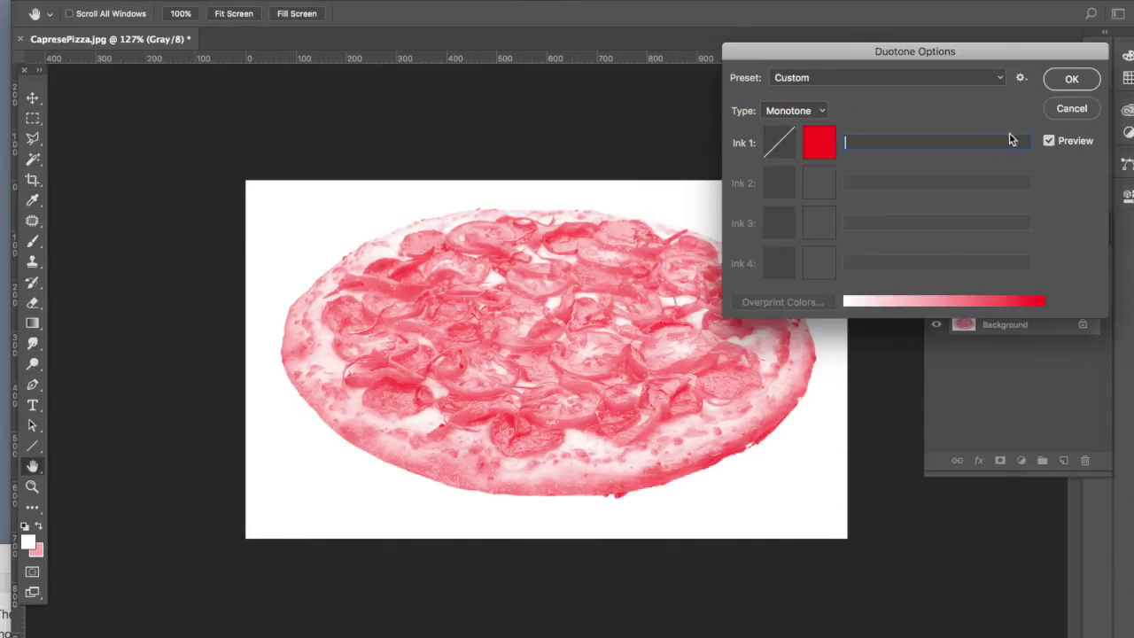
pyautogui.click(1069, 79)
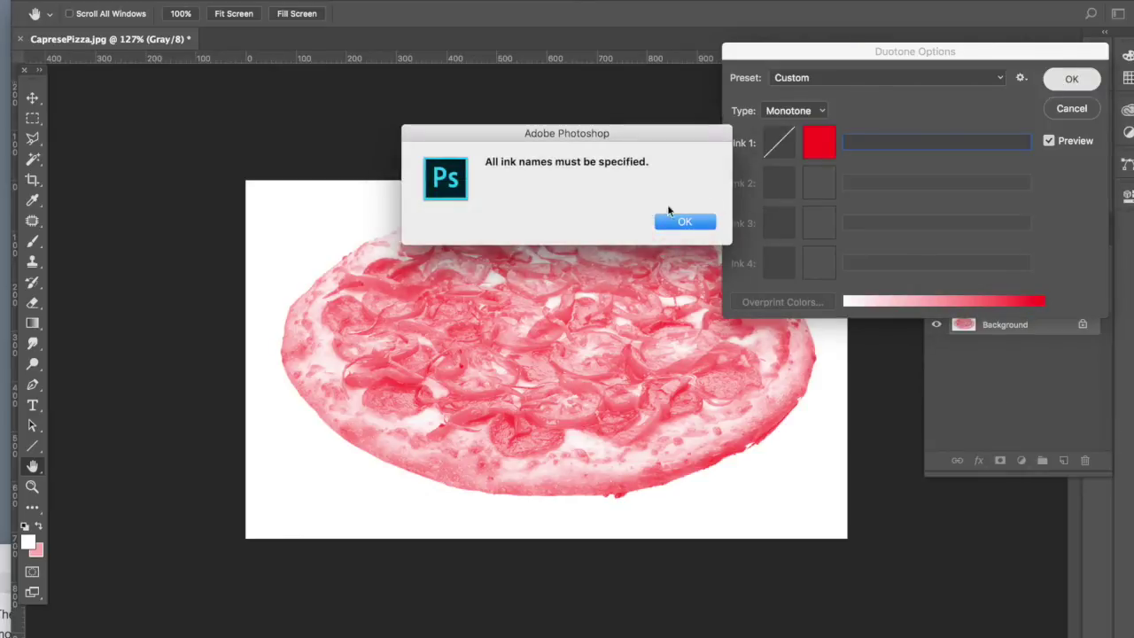
pyautogui.click(681, 223)
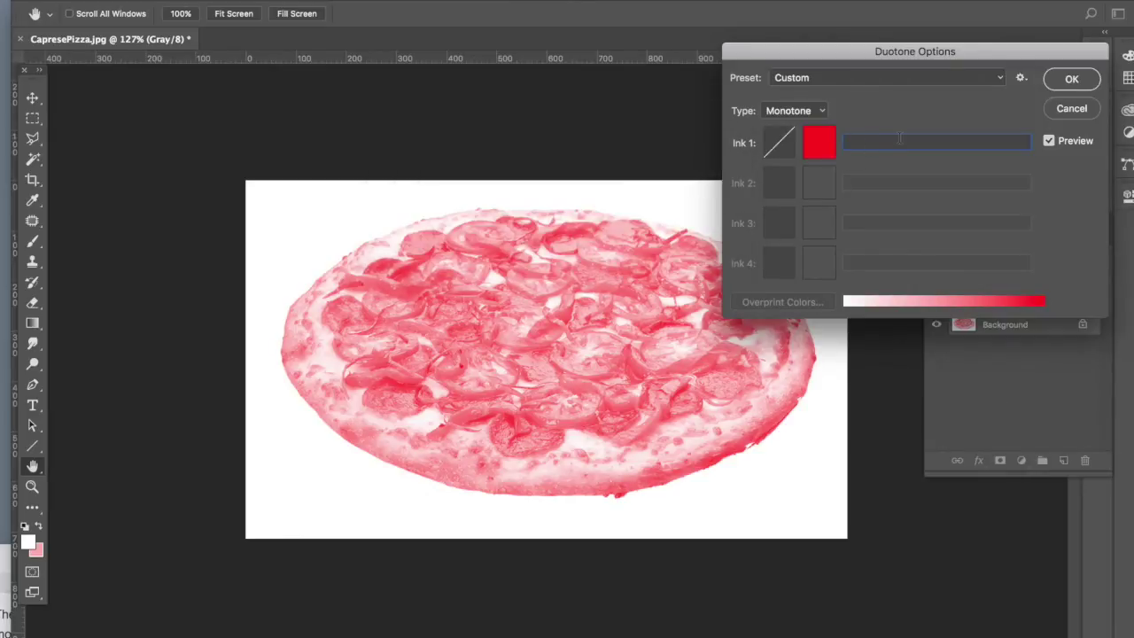
pyautogui.write('Red')
pyautogui.click(1072, 80)
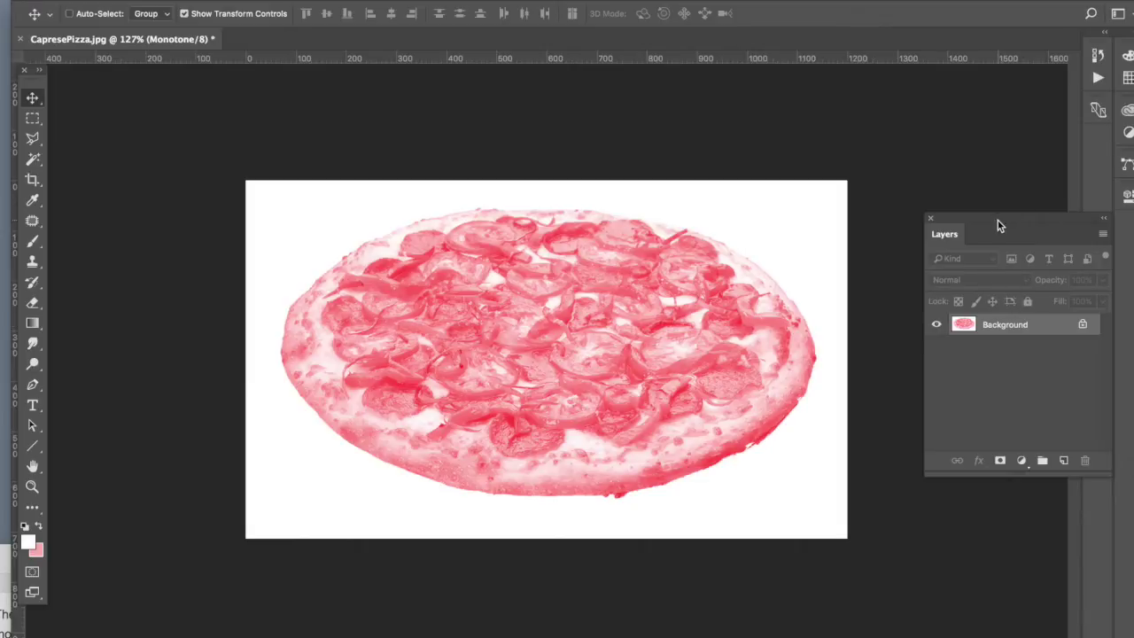
# Duplicate the Background layer and set the copy's blend mode to Multiply.
pyautogui.moveTo(997, 229); pyautogui.dragTo(966, 168)
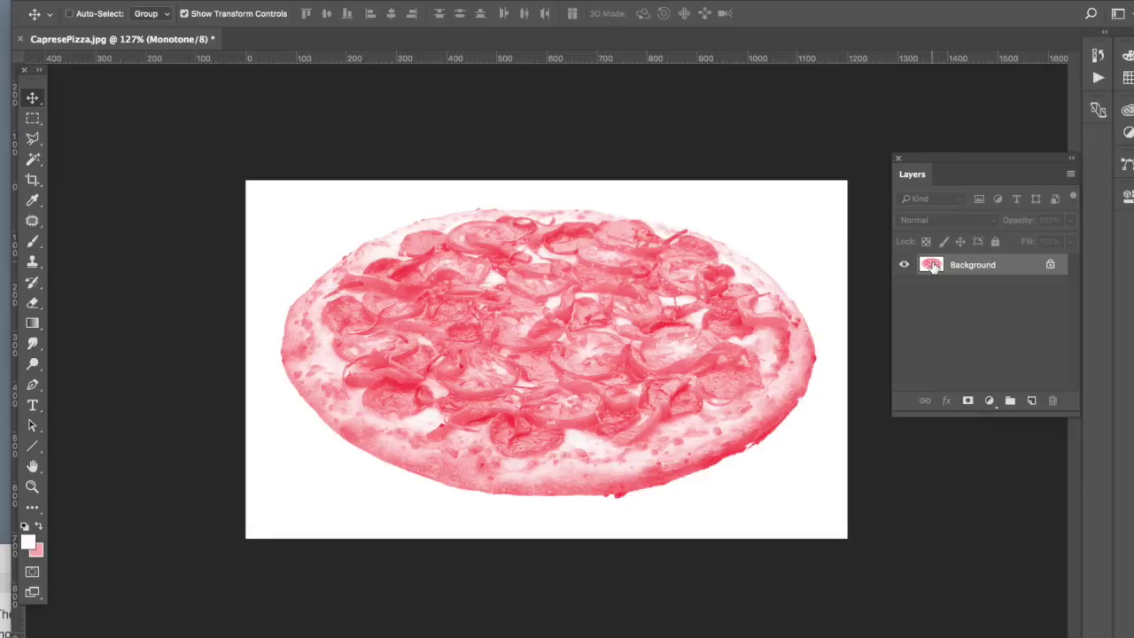
pyautogui.moveTo(932, 266); pyautogui.dragTo(1031, 400)
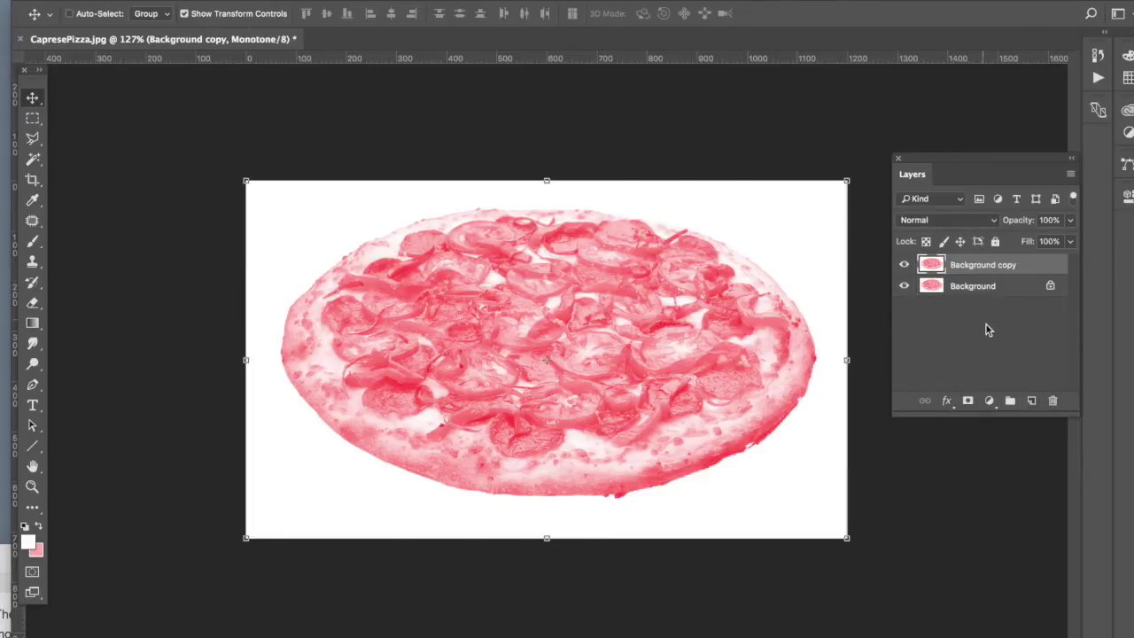
pyautogui.click(932, 222)
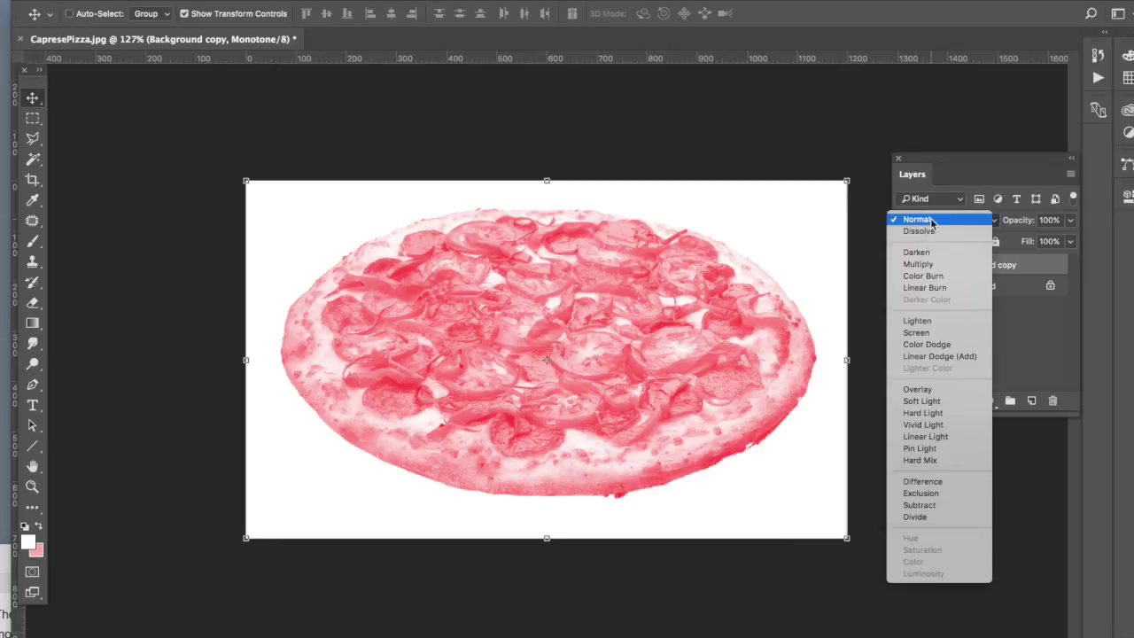
pyautogui.click(921, 263)
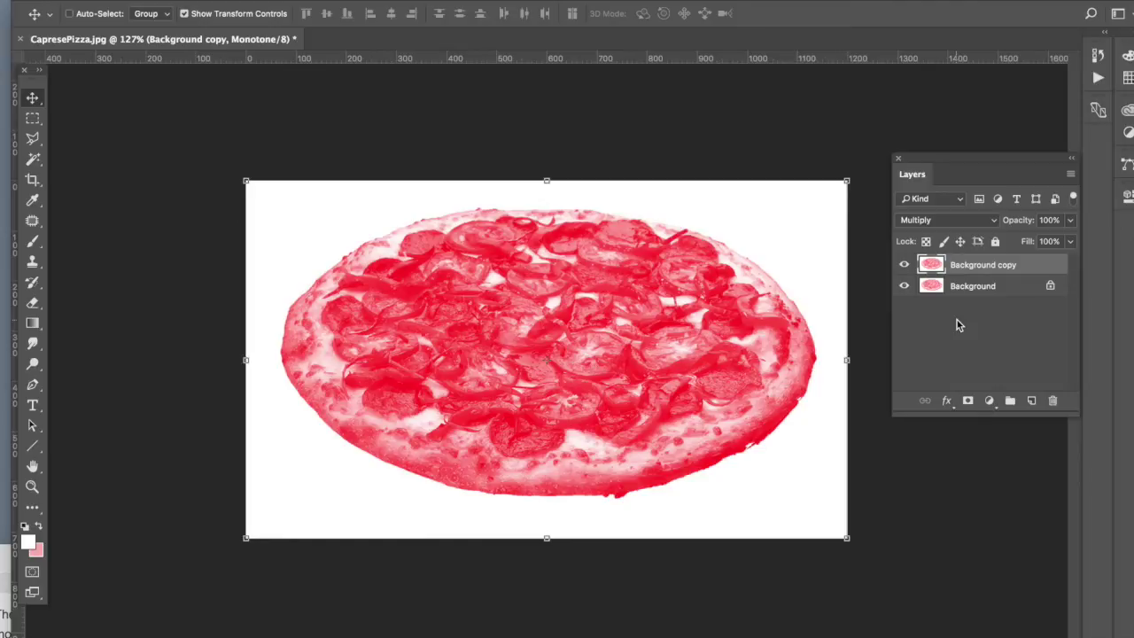
# Lower the Background copy's opacity to 70% and deselect the layer.
pyautogui.click(1070, 221)
pyautogui.moveTo(1070, 241); pyautogui.dragTo(1046, 244)
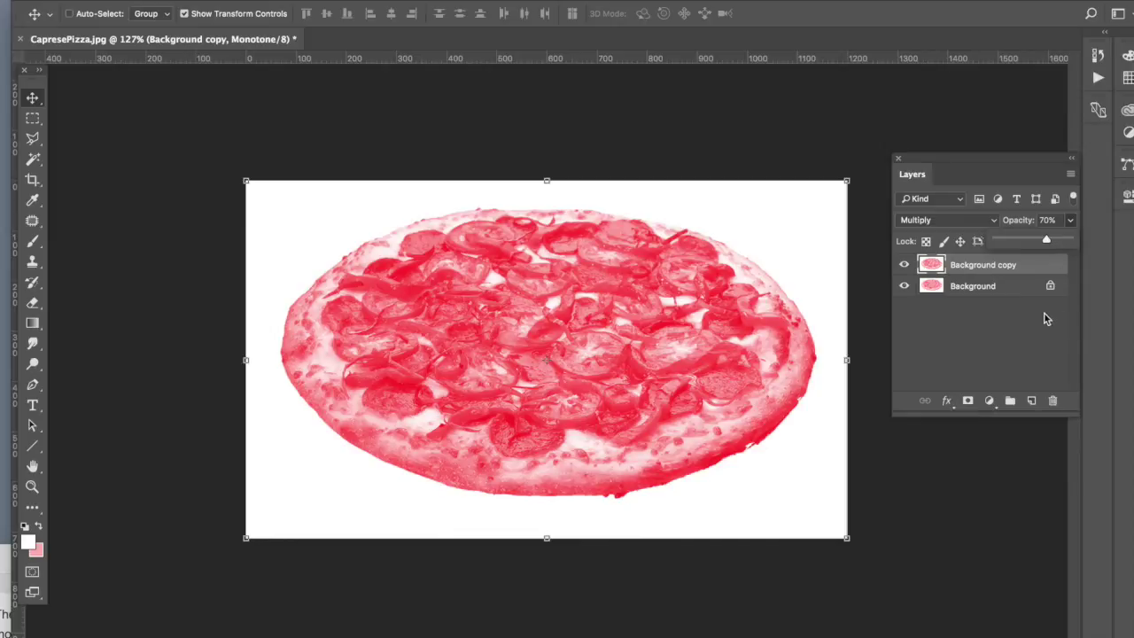
pyautogui.click(1039, 341)
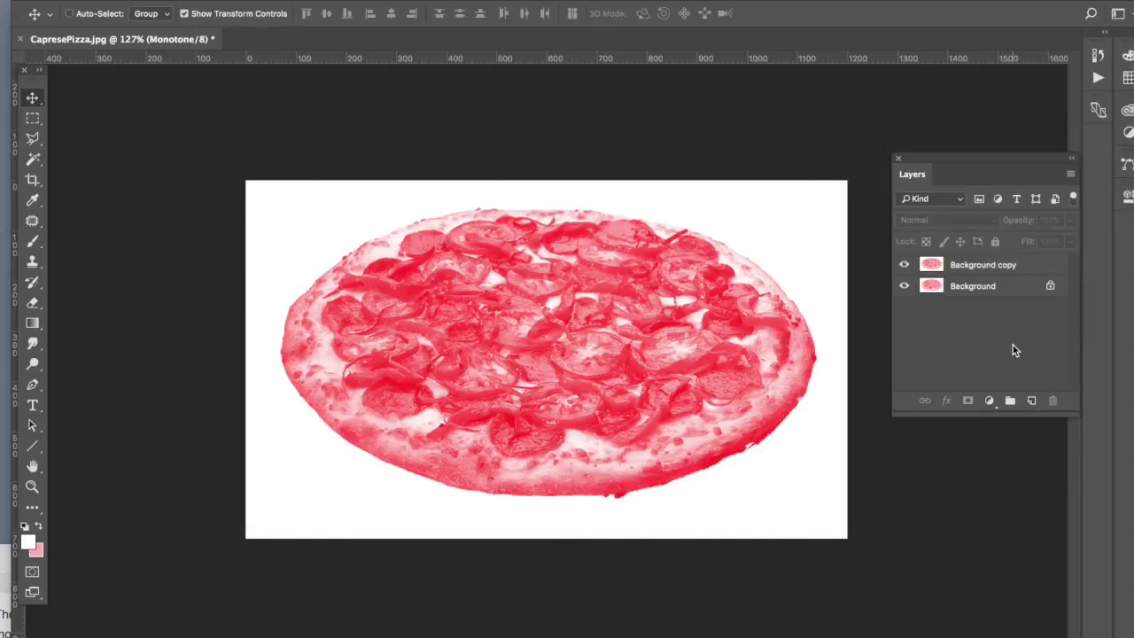